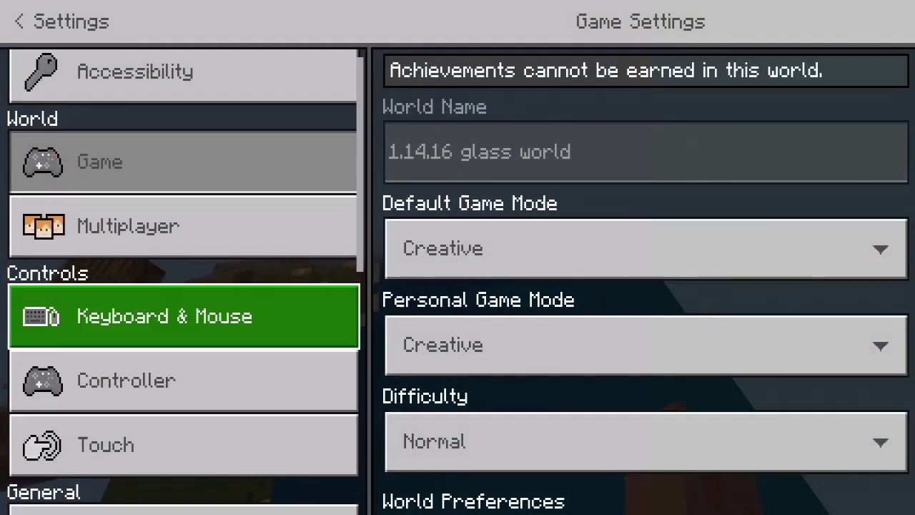
Look through the Video settings, then close Settings and return to the world.
{"action": "left_click", "coordinate": [81, 410]}
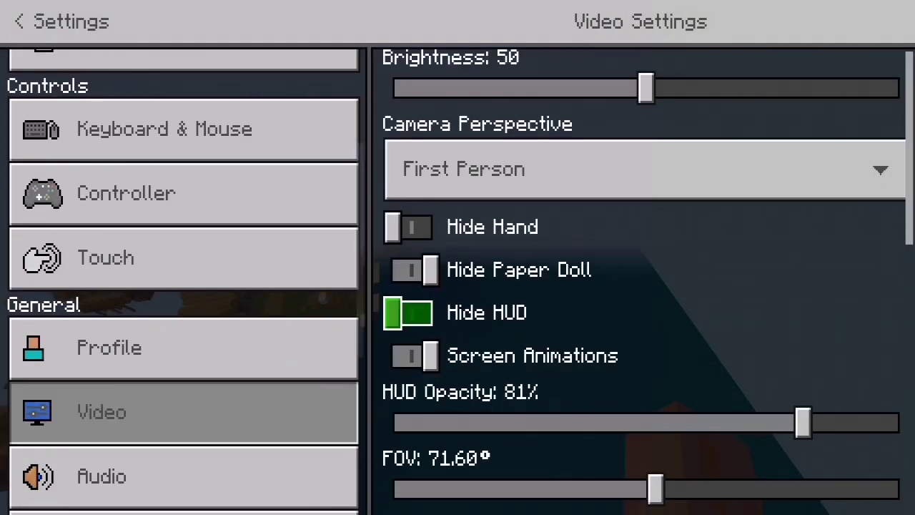
{"action": "scroll", "coordinate": [644, 286], "scroll_direction": "down", "scroll_amount": 5}
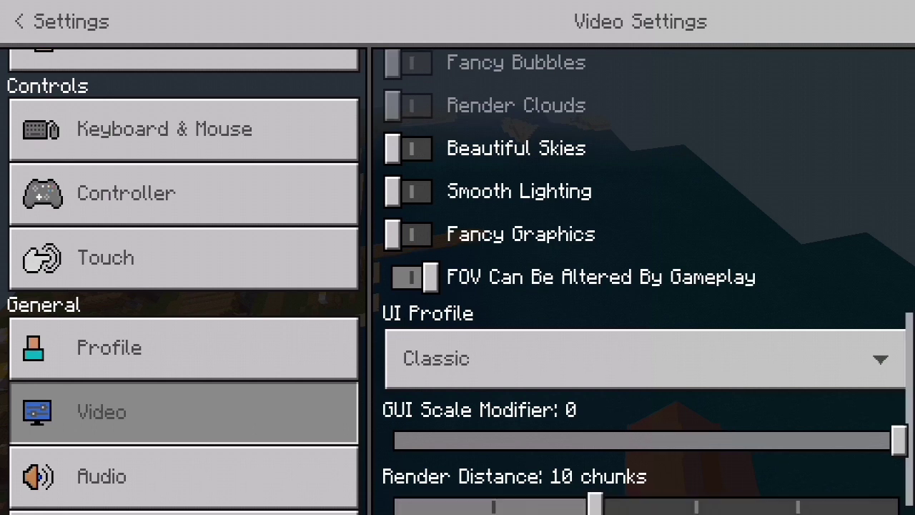
{"action": "key", "text": "Escape"}
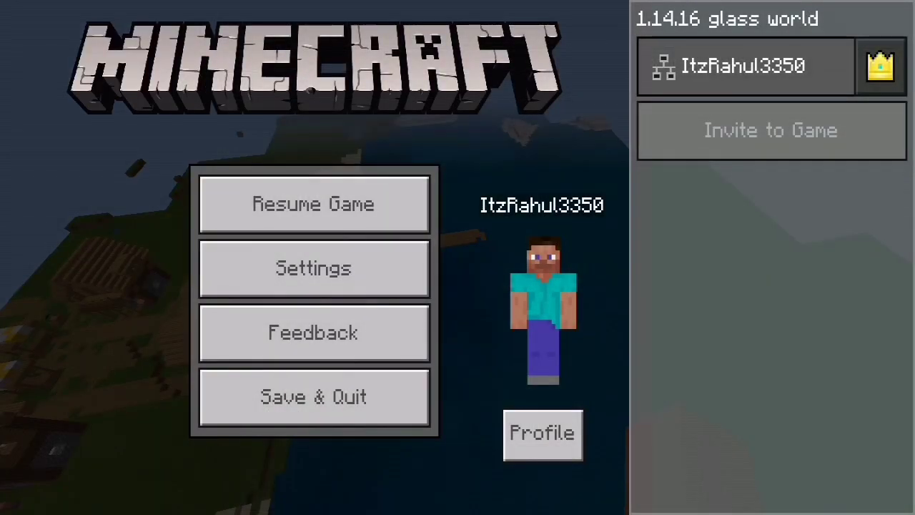
{"action": "key", "text": "Escape"}
Fly over the coastline, grassland, river and mountains toward the village.
{"action": "key", "text": "w"}
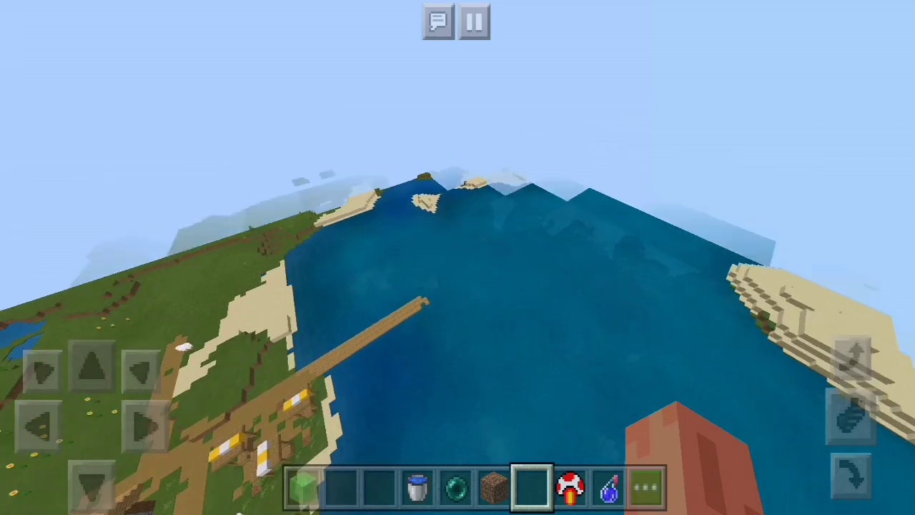
{"action": "key", "text": "w"}
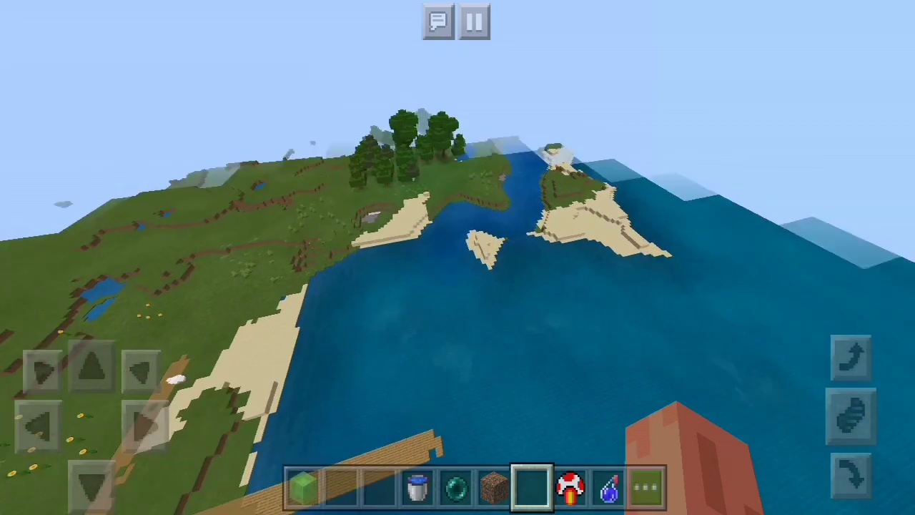
{"action": "key", "text": "w"}
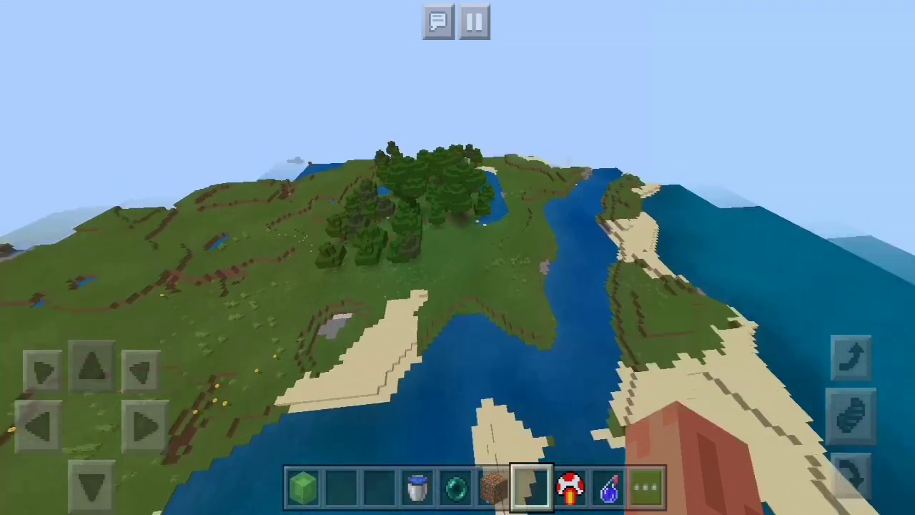
{"action": "key", "text": "w"}
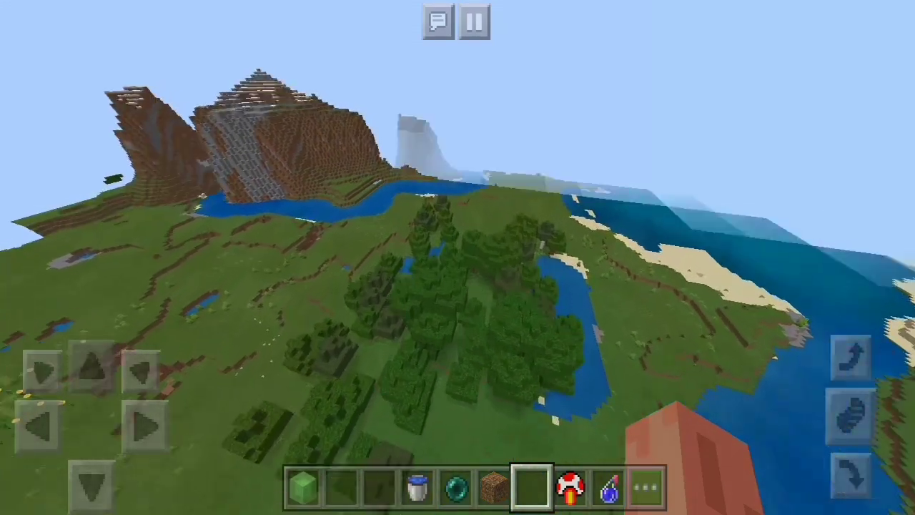
{"action": "key", "text": "w"}
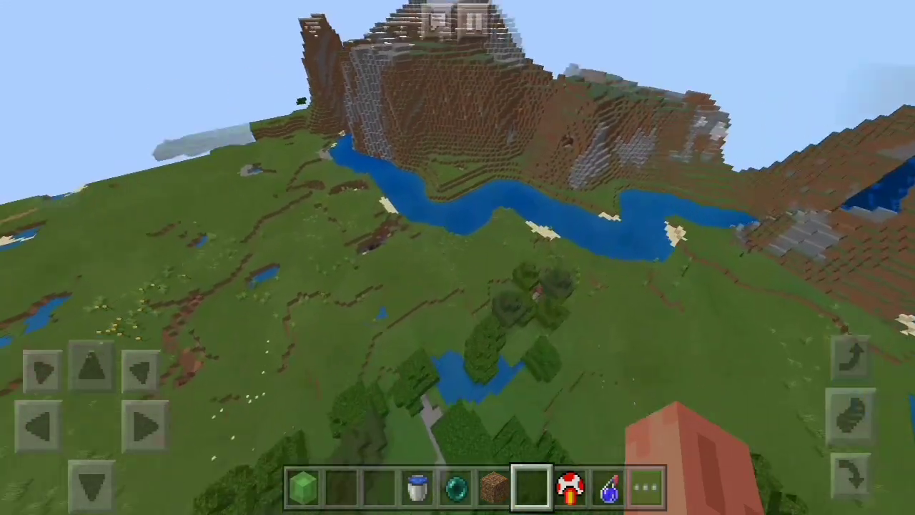
{"action": "key", "text": "w"}
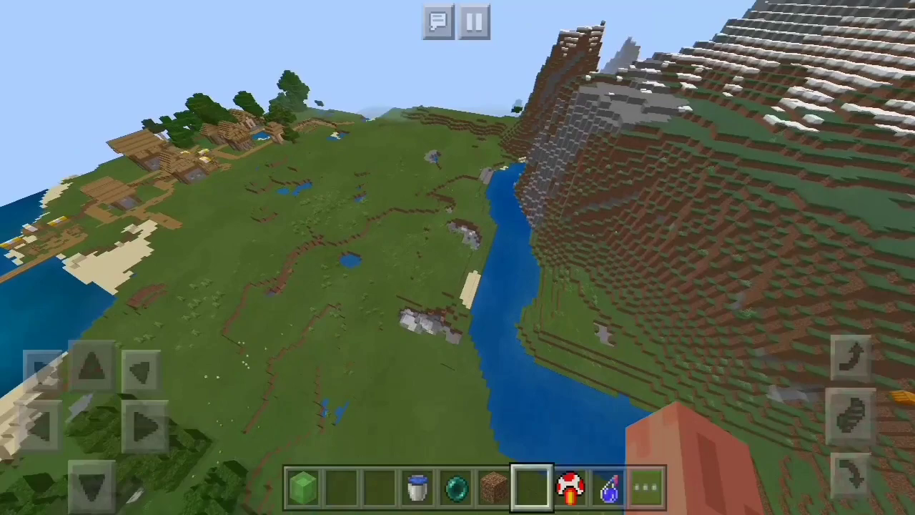
{"action": "key", "text": "w"}
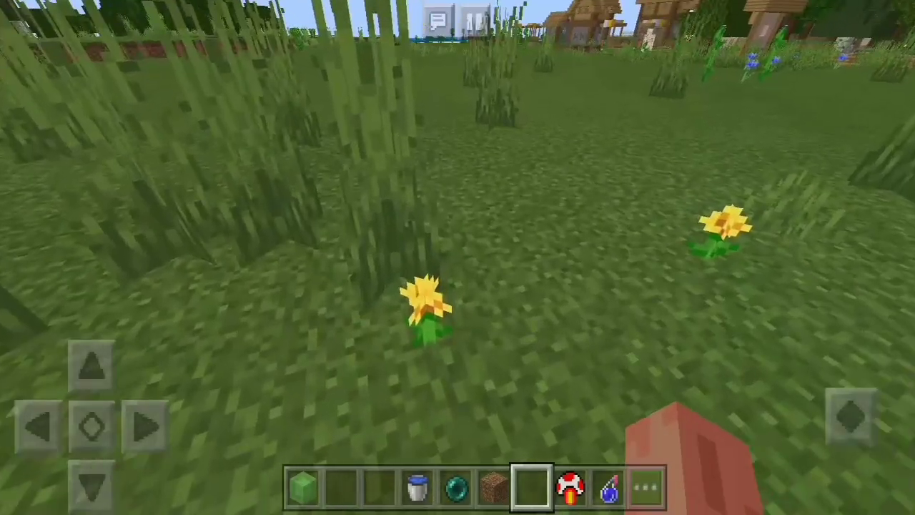
Save and quit, rename the world to 'transparent world', and select it in the Worlds list.
{"action": "key", "text": "Escape"}
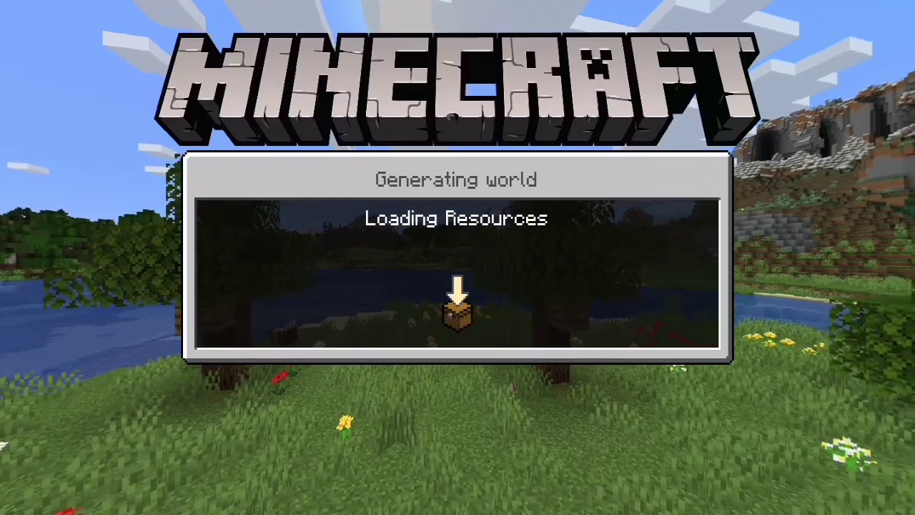
{"action": "type", "text": "world"}
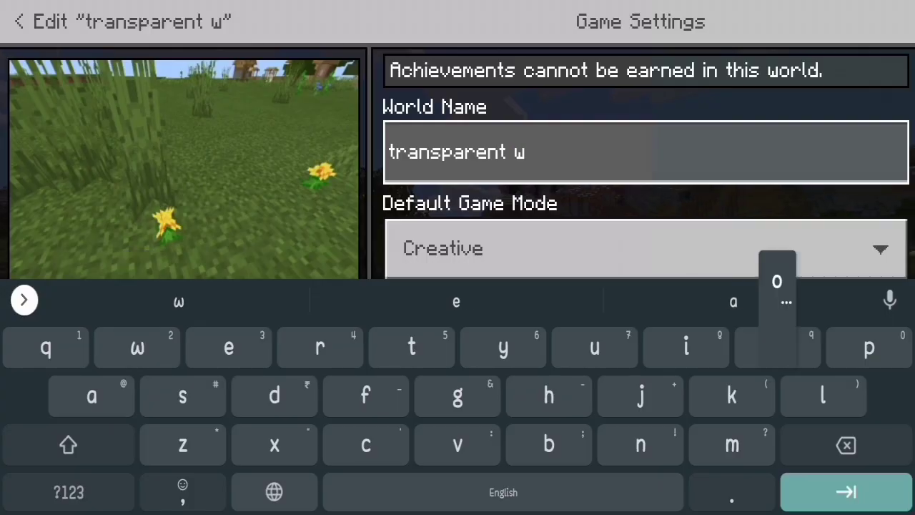
{"action": "key", "text": "Return"}
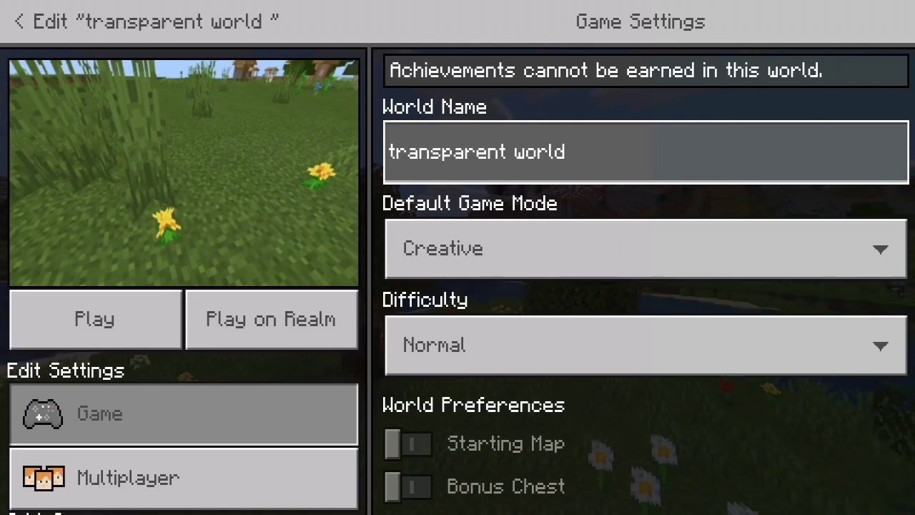
{"action": "key", "text": "Escape"}
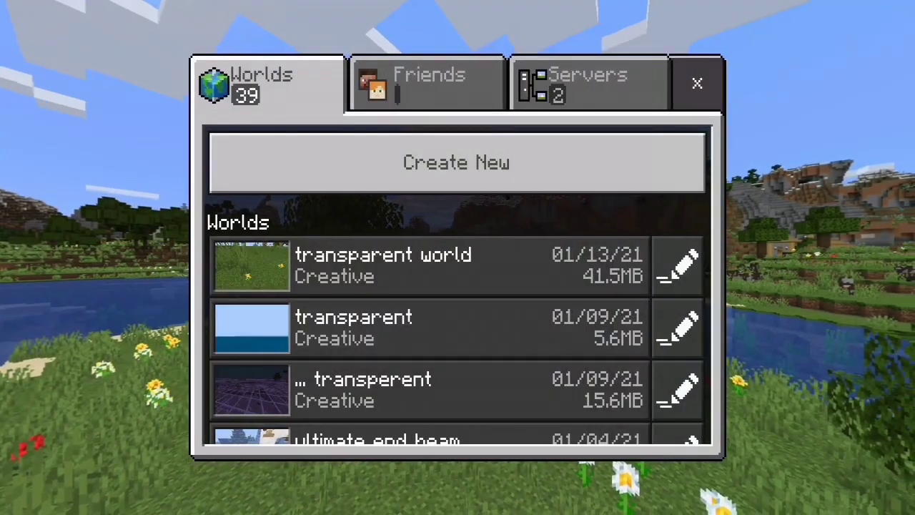
{"action": "left_click", "coordinate": [429, 265]}
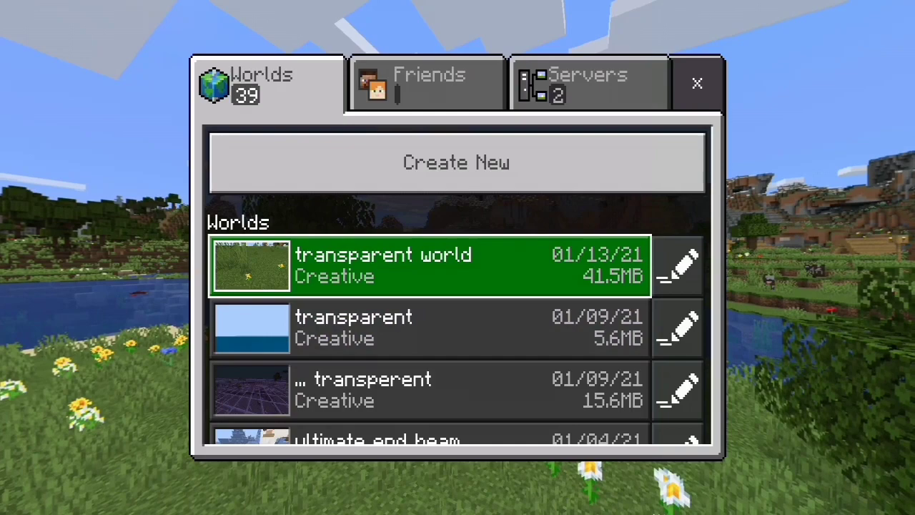
Launch Blocktopograph, open the transparent world's map, then confirm closing it.
{"action": "left_click_drag", "start_coordinate": [457, 510], "coordinate": [457, 357]}
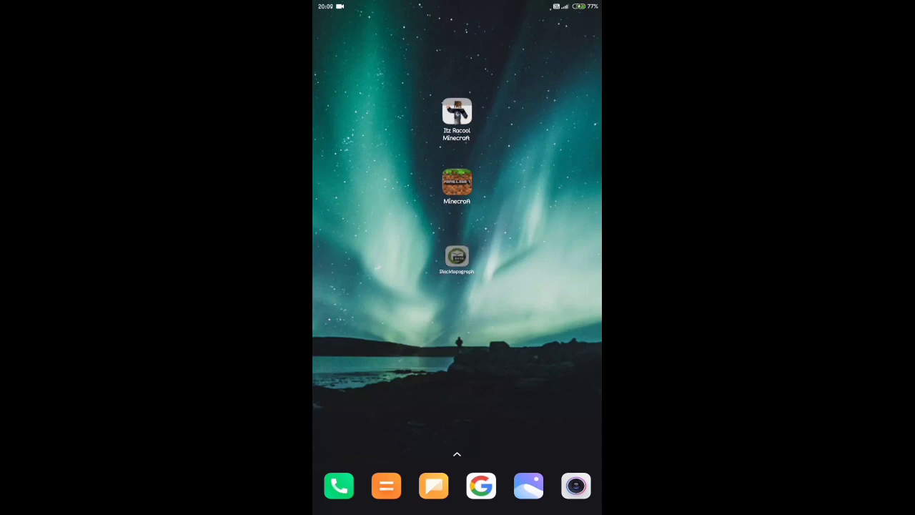
{"action": "left_click_drag", "start_coordinate": [457, 256], "coordinate": [511, 285]}
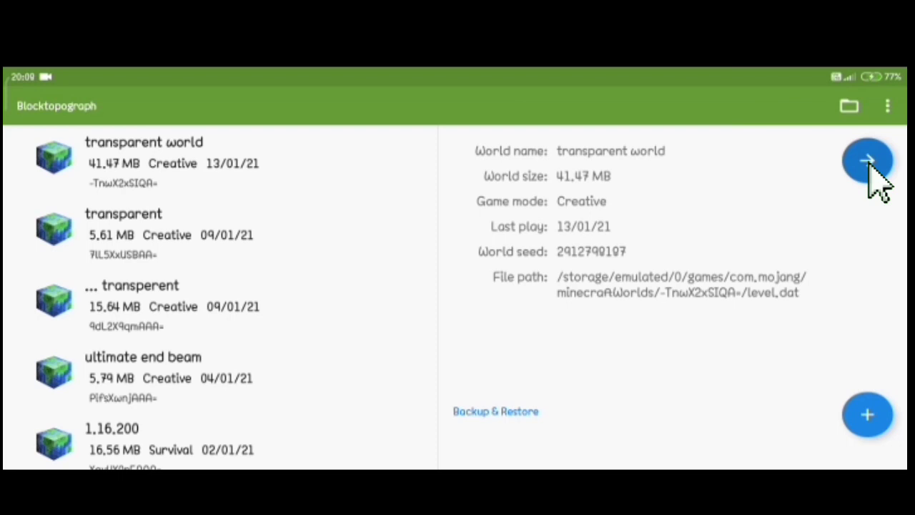
{"action": "left_click", "coordinate": [869, 162]}
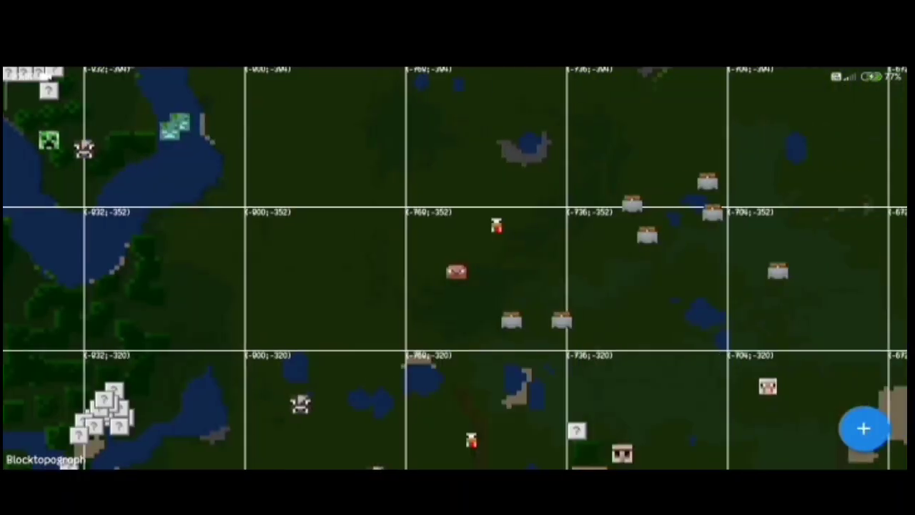
{"action": "key", "text": "Escape"}
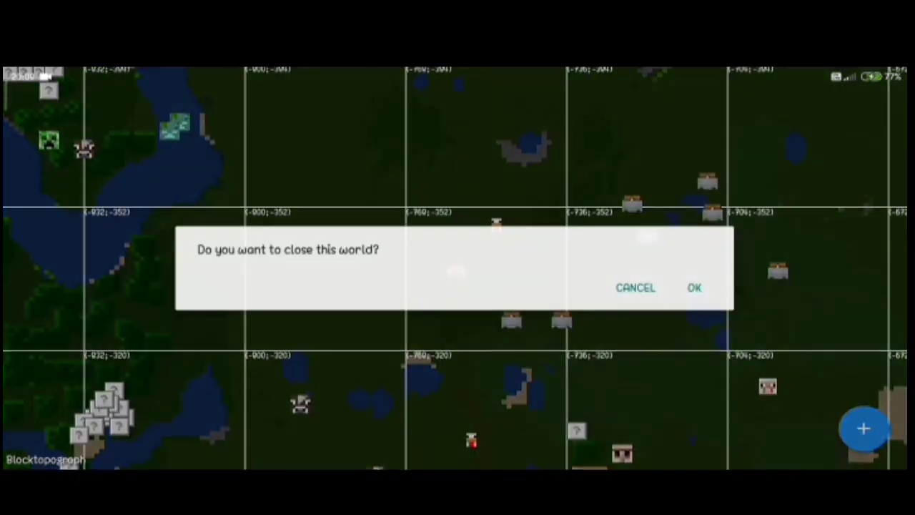
{"action": "key", "text": "Return"}
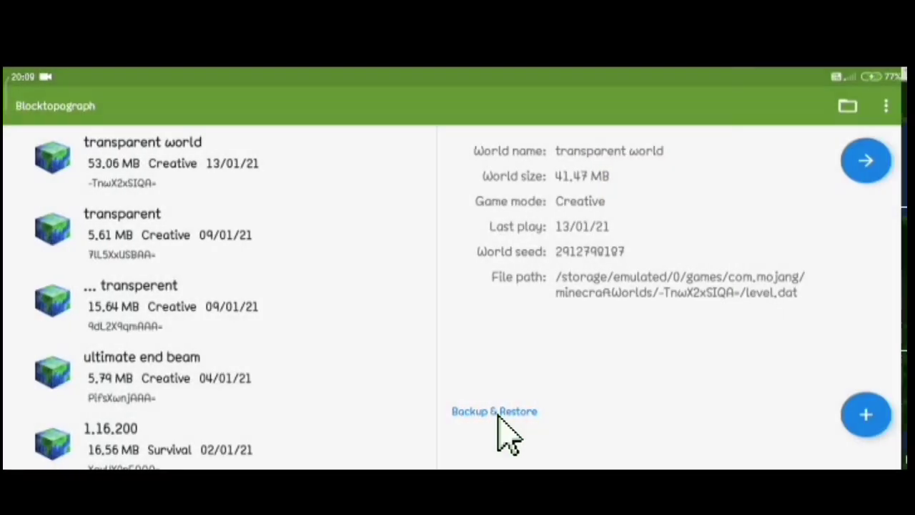
Create a backup of transparent world named '1st backup' and return to its details.
{"action": "left_click", "coordinate": [498, 413]}
{"action": "type", "text": "1st backup"}
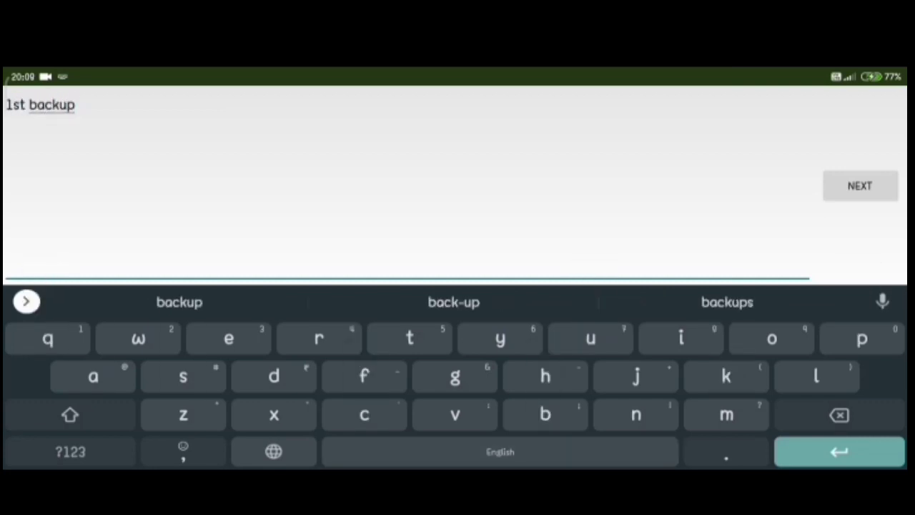
{"action": "key", "text": "Return"}
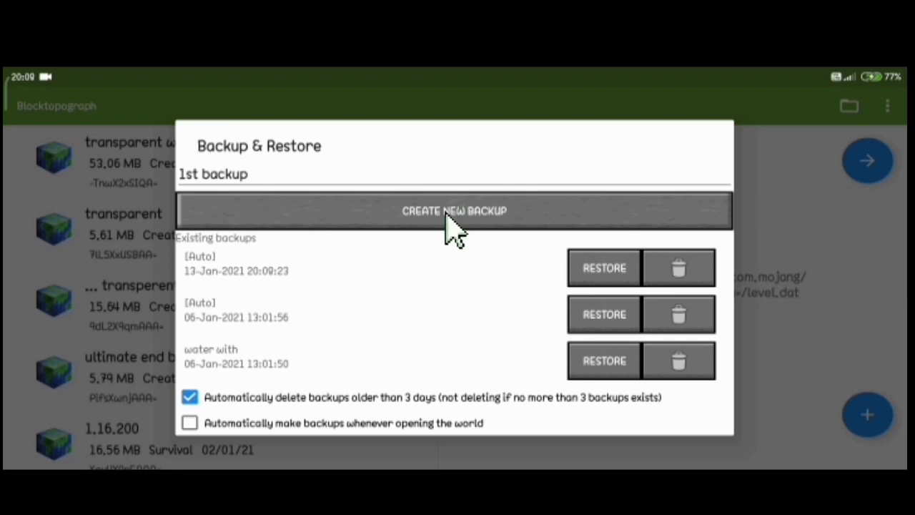
{"action": "left_click", "coordinate": [446, 213]}
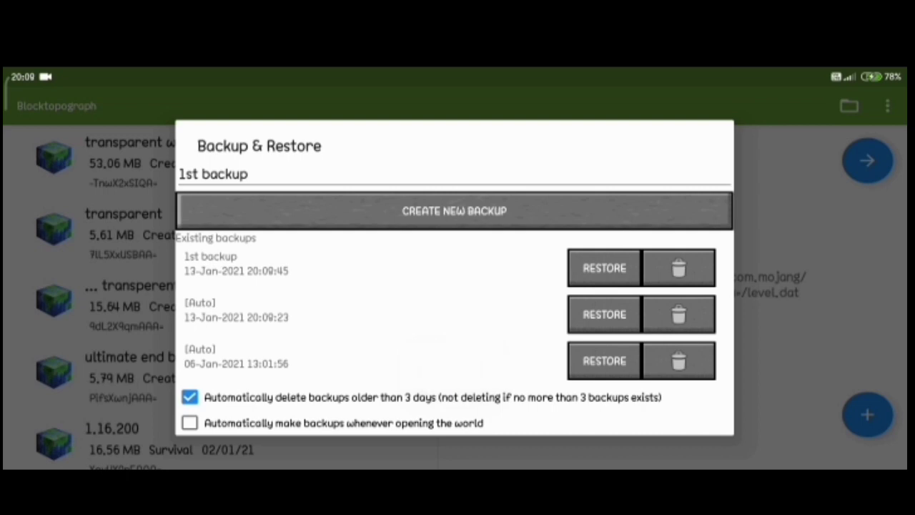
{"action": "key", "text": "Escape"}
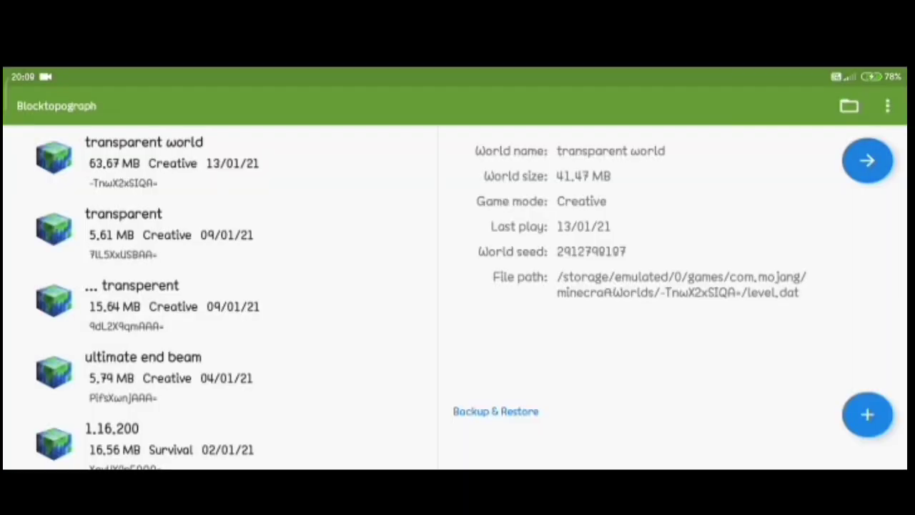
Open the transparent world's map and pan and zoom to the target area.
{"action": "left_click", "coordinate": [867, 160]}
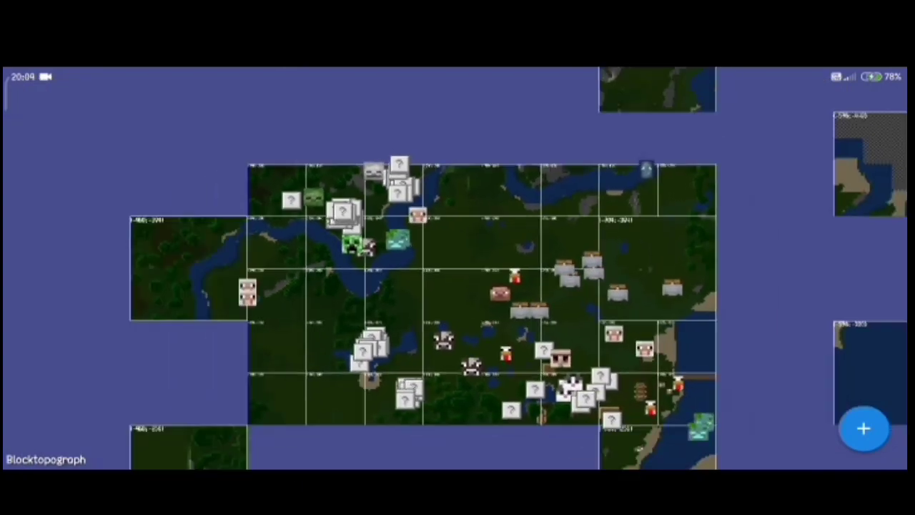
{"action": "scroll", "coordinate": [458, 268], "scroll_direction": "up", "scroll_amount": 2}
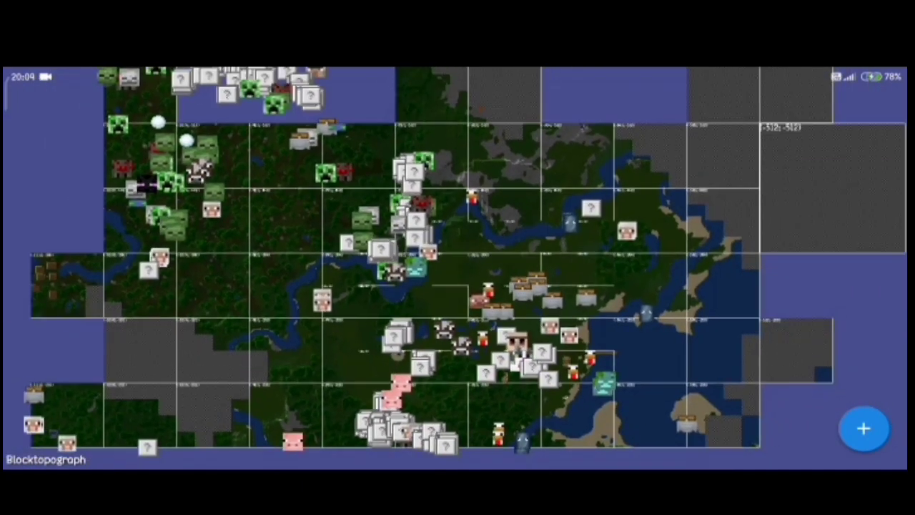
{"action": "scroll", "coordinate": [457, 268], "scroll_direction": "up", "scroll_amount": 2}
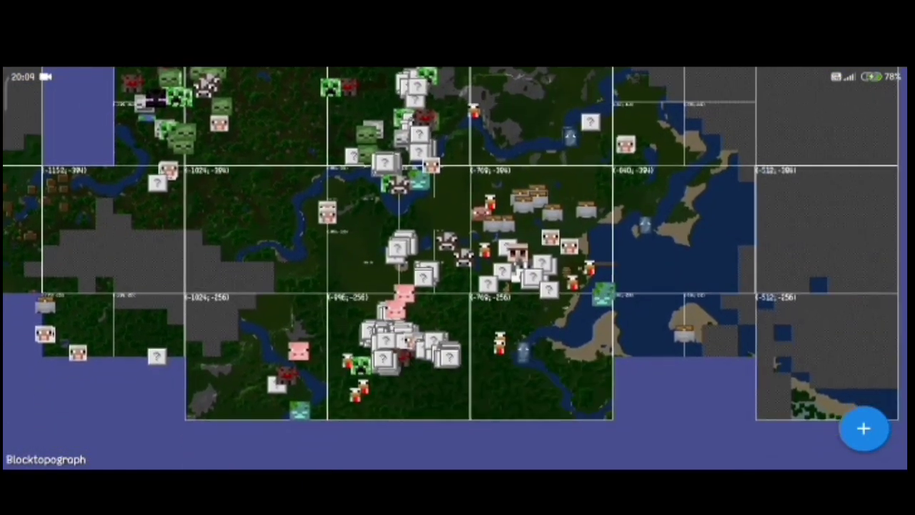
{"action": "left_click_drag", "start_coordinate": [458, 268], "coordinate": [419, 271]}
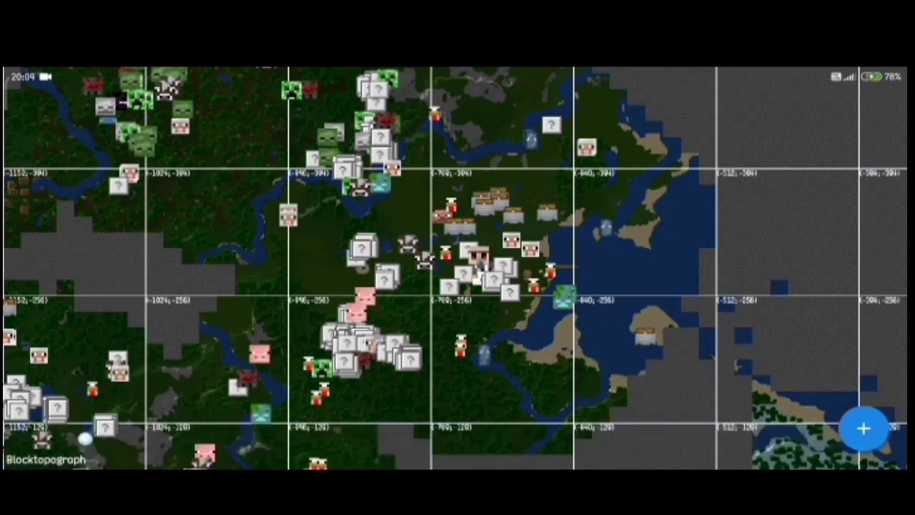
{"action": "mouse_move", "coordinate": [214, 72]}
{"action": "left_mouse_down"}
{"action": "mouse_move", "coordinate": [207, 108]}
{"action": "mouse_move", "coordinate": [180, 106]}
{"action": "mouse_move", "coordinate": [238, 134]}
{"action": "mouse_move", "coordinate": [173, 71]}
{"action": "left_mouse_up"}
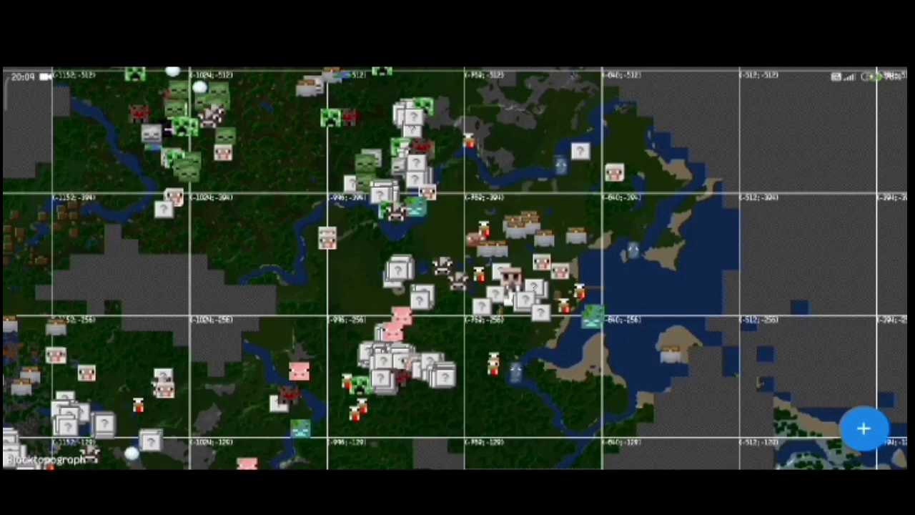
{"action": "scroll", "coordinate": [429, 267], "scroll_direction": "up", "scroll_amount": 3}
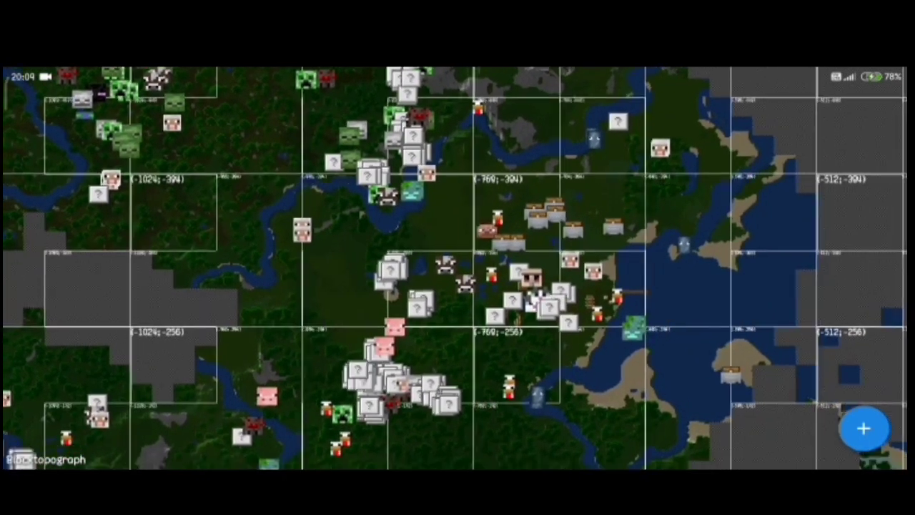
{"action": "left_click_drag", "start_coordinate": [428, 285], "coordinate": [437, 255]}
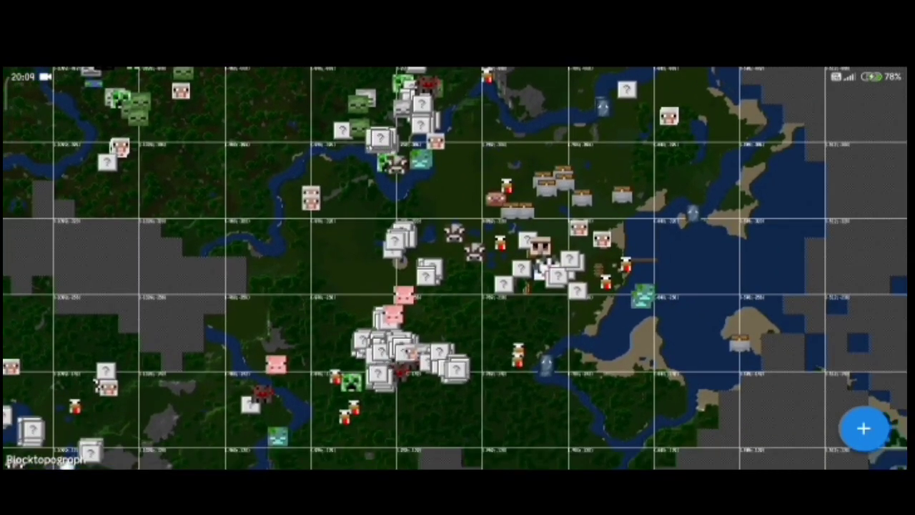
Select a 390 × 158 area from -923, -417 to -544, -260 for find-and-replace.
{"action": "right_click", "coordinate": [454, 250]}
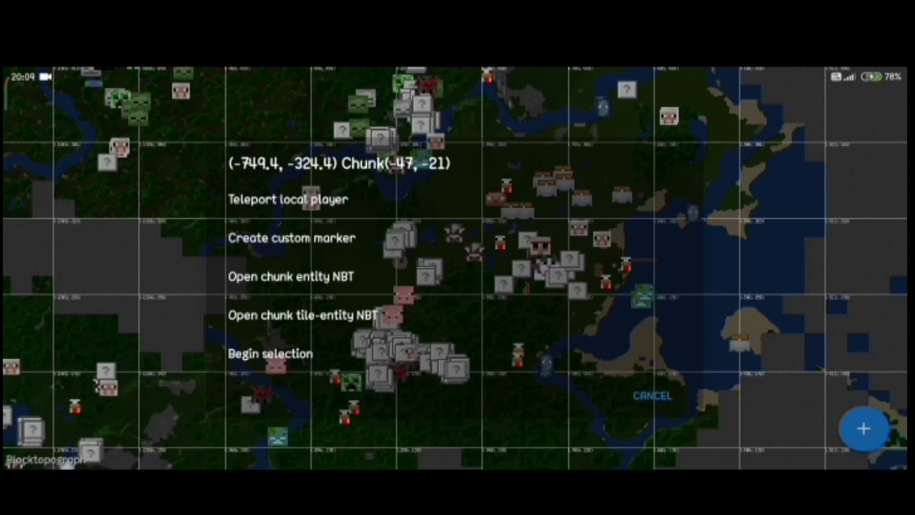
{"action": "left_click", "coordinate": [307, 365]}
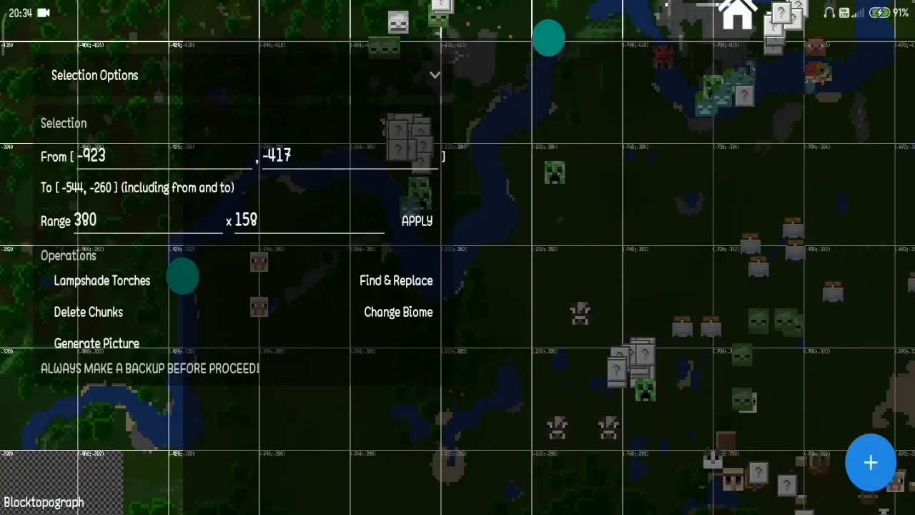
{"action": "scroll", "coordinate": [457, 257], "scroll_direction": "down", "scroll_amount": 5}
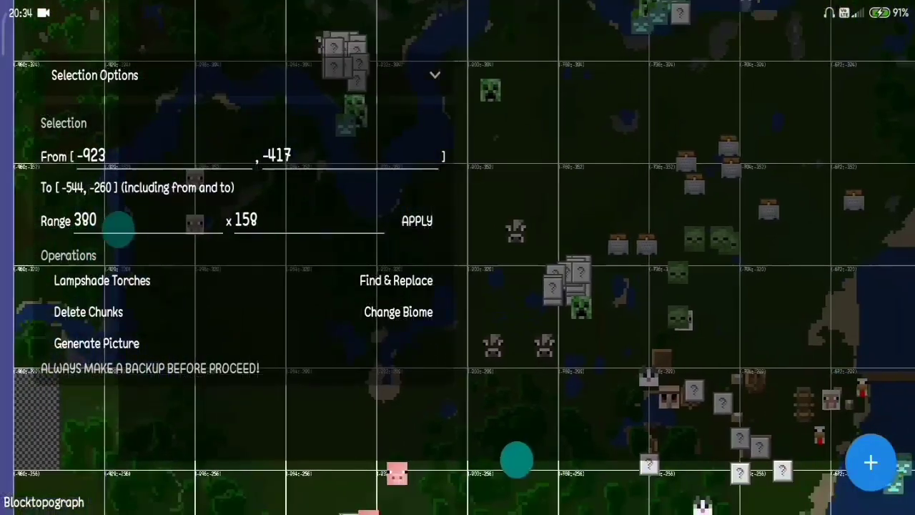
{"action": "scroll", "coordinate": [457, 257], "scroll_direction": "up", "scroll_amount": 5}
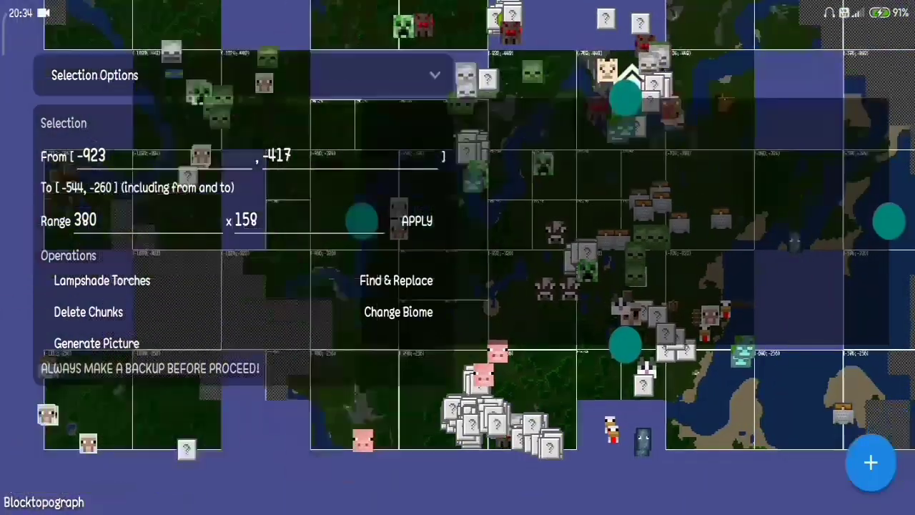
{"action": "scroll", "coordinate": [429, 76], "scroll_direction": "up", "scroll_amount": 5}
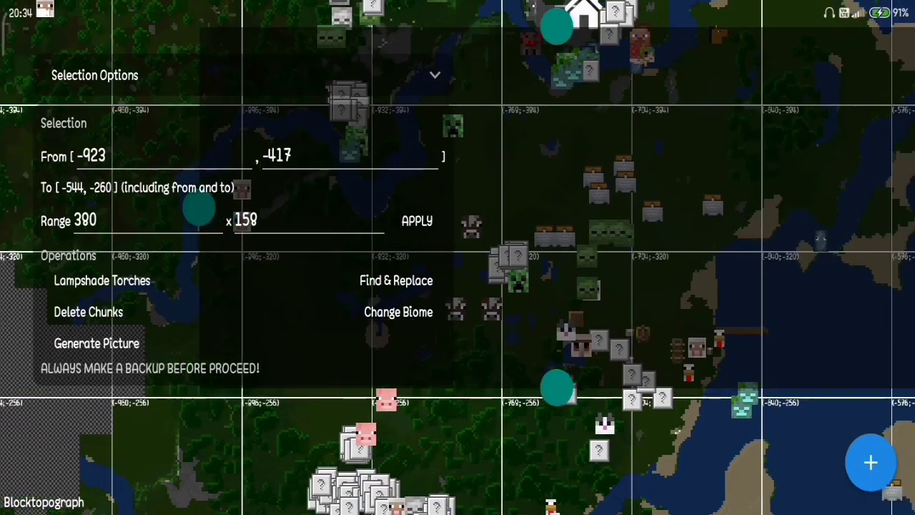
{"action": "left_click", "coordinate": [400, 282]}
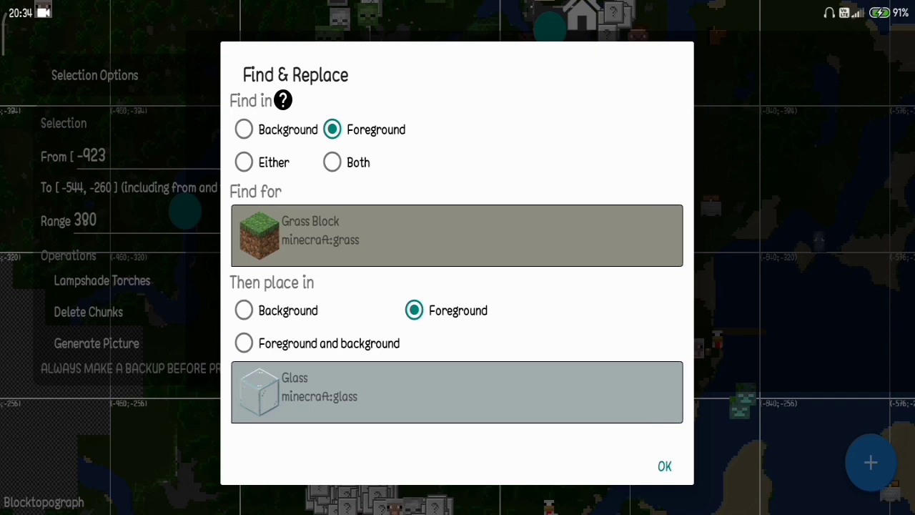
Replace foreground Grass Block with Glass across the selected area.
{"action": "left_click", "coordinate": [456, 391]}
{"action": "scroll", "coordinate": [456, 315], "scroll_direction": "down", "scroll_amount": 10}
{"action": "scroll", "coordinate": [456, 314], "scroll_direction": "up", "scroll_amount": 10}
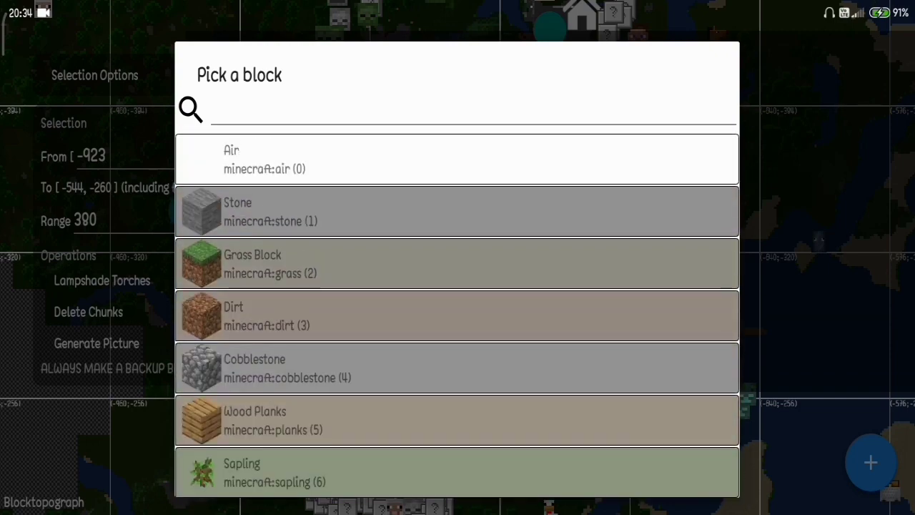
{"action": "left_click", "coordinate": [270, 264]}
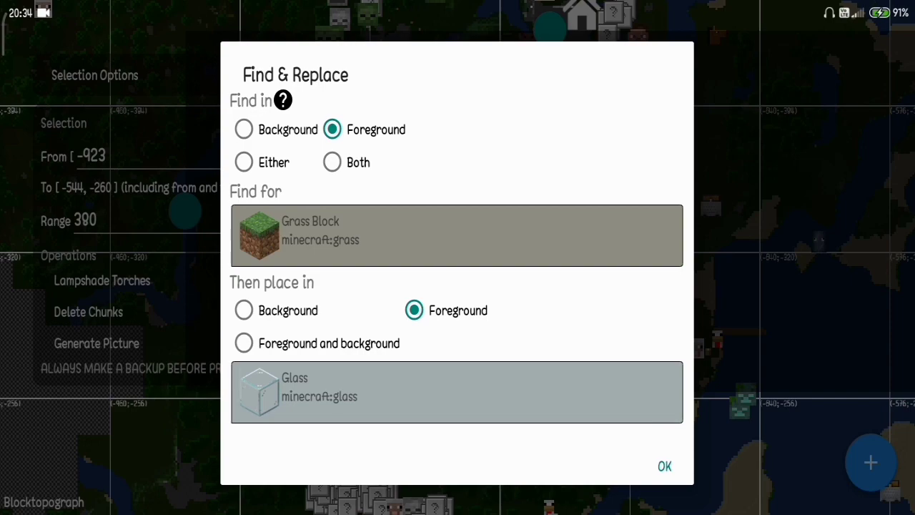
{"action": "left_click", "coordinate": [664, 466]}
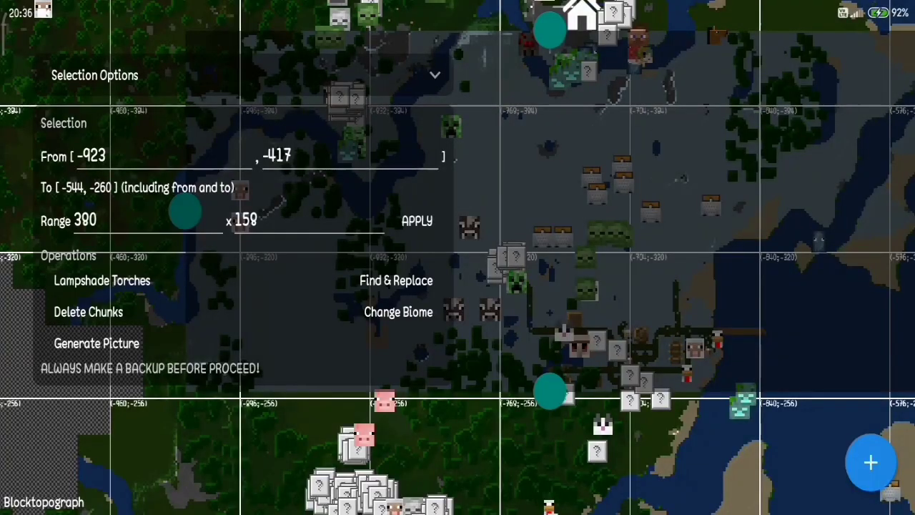
{"action": "left_click", "coordinate": [591, 437]}
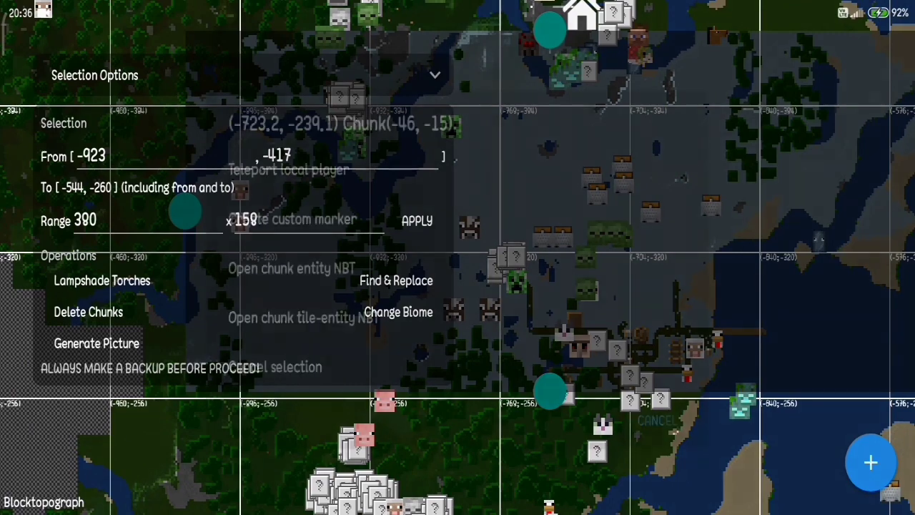
Leave the map and close the edited world.
{"action": "key", "text": "Escape"}
{"action": "key", "text": "Escape"}
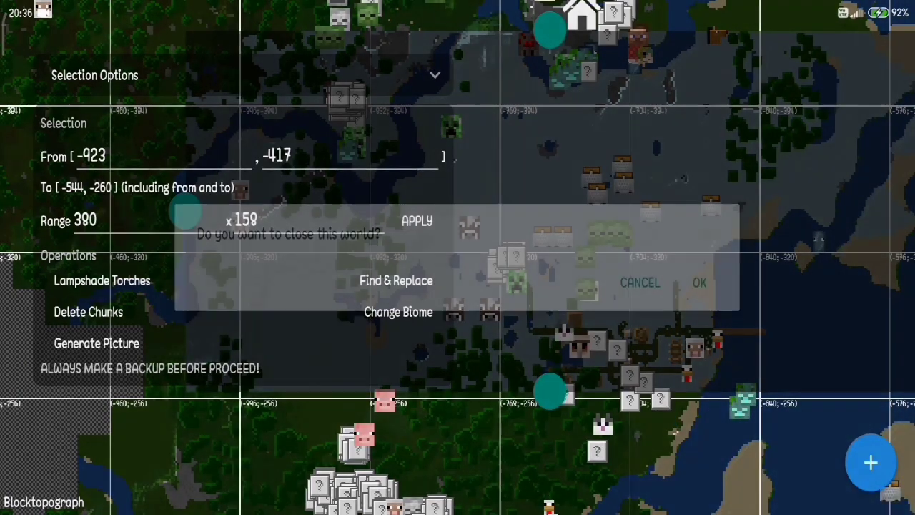
{"action": "key", "text": "Escape"}
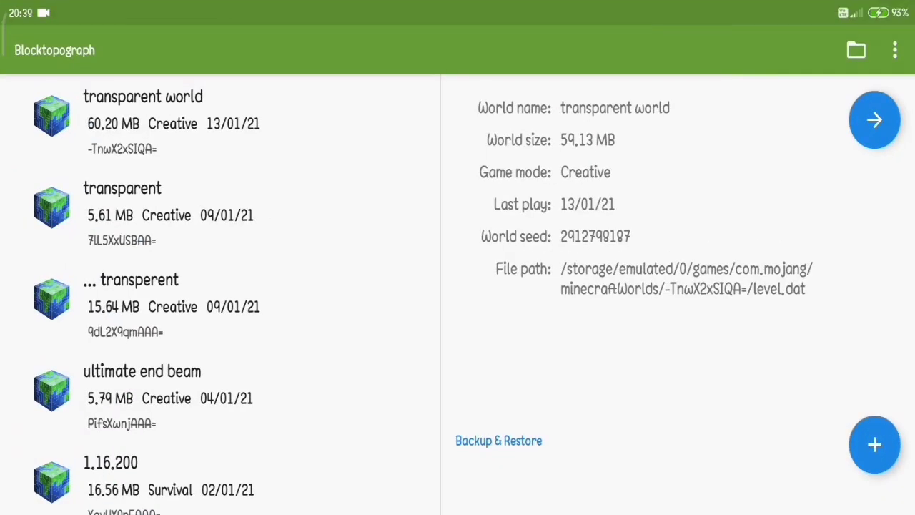
Back up transparent world as 'glass lavel' and return to the world details.
{"action": "left_click", "coordinate": [498, 440]}
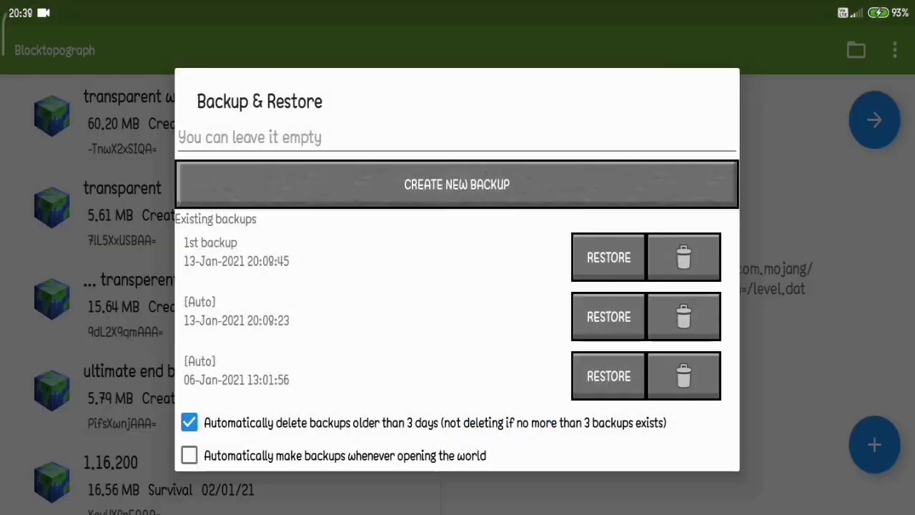
{"action": "type", "text": "glass lavel"}
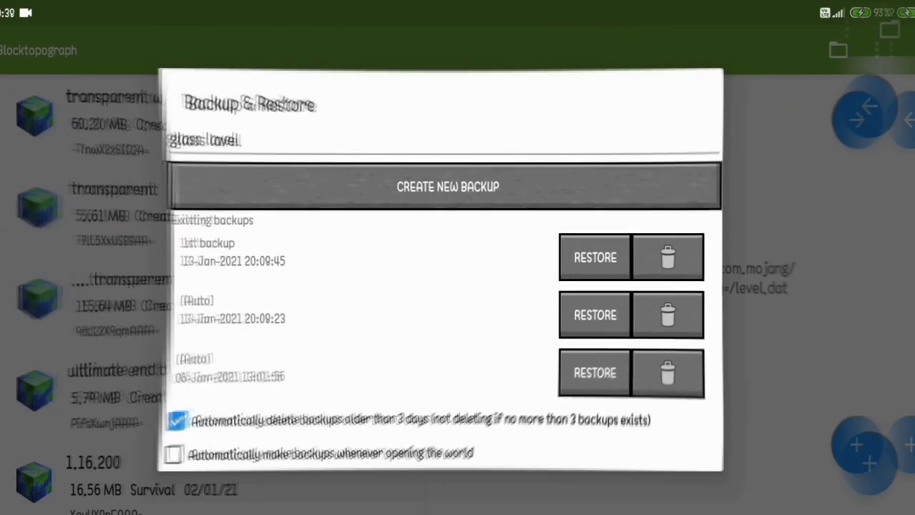
{"action": "left_click", "coordinate": [457, 184]}
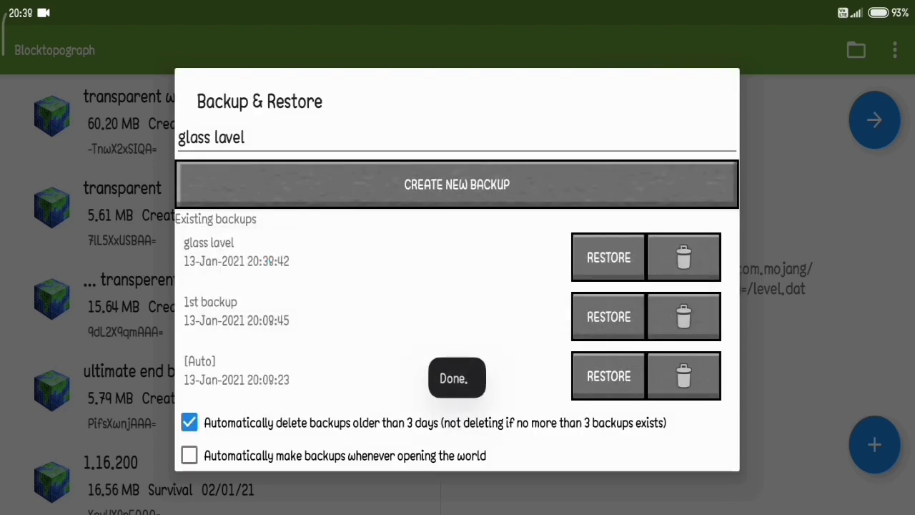
{"action": "key", "text": "Escape"}
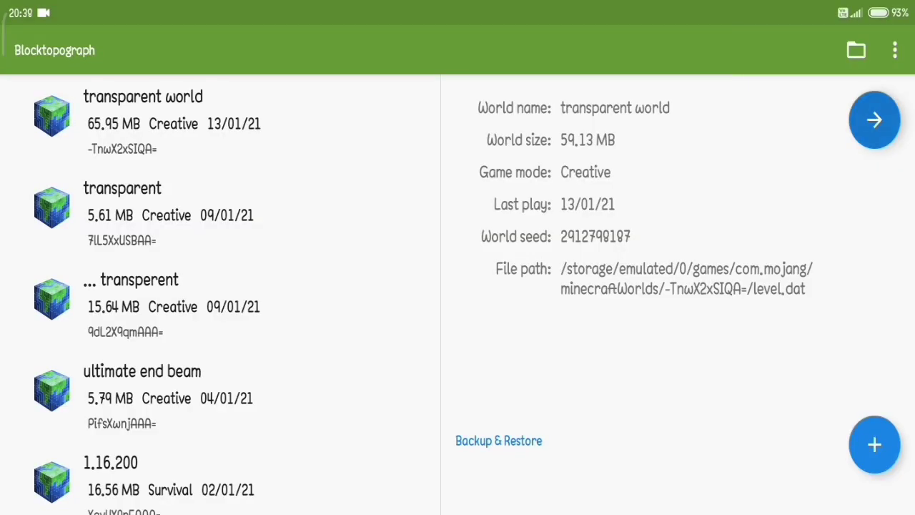
Select a 440 × 219 map area from (-950, -444) to (-511, -226) and list its operations.
{"action": "left_click", "coordinate": [874, 119]}
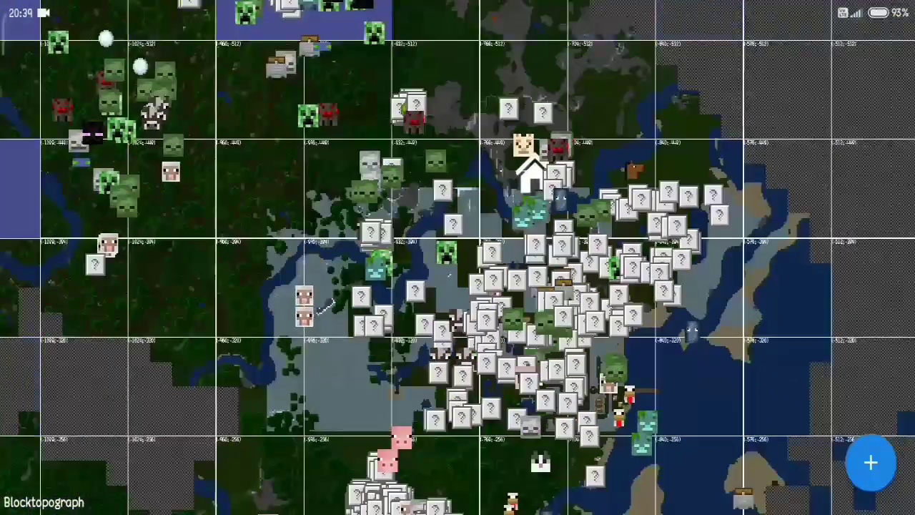
{"action": "left_click", "coordinate": [465, 272]}
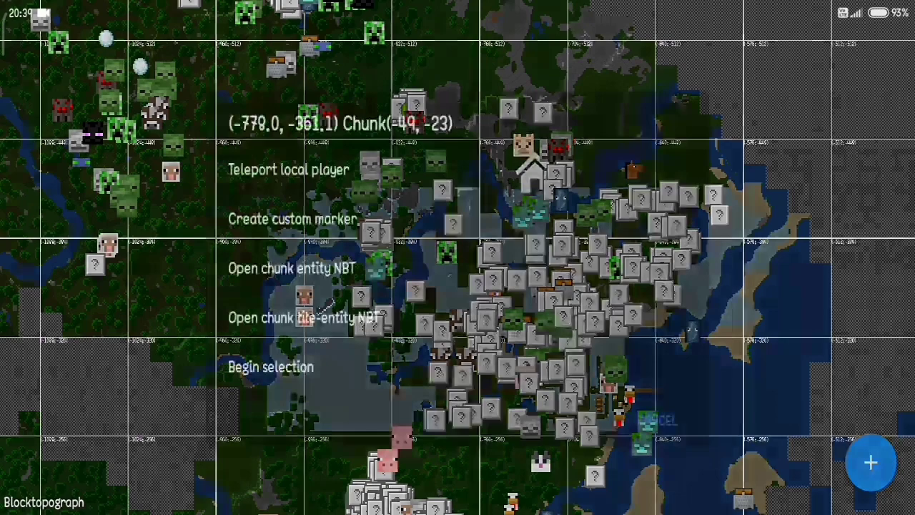
{"action": "left_click", "coordinate": [272, 365]}
{"action": "mouse_move", "coordinate": [579, 272]}
{"action": "left_mouse_down"}
{"action": "mouse_move", "coordinate": [769, 272]}
{"action": "mouse_move", "coordinate": [678, 281]}
{"action": "left_mouse_up"}
{"action": "mouse_move", "coordinate": [458, 286]}
{"action": "left_mouse_down"}
{"action": "mouse_move", "coordinate": [340, 312]}
{"action": "mouse_move", "coordinate": [577, 302]}
{"action": "left_mouse_up"}
{"action": "left_click_drag", "start_coordinate": [320, 296], "coordinate": [196, 296]}
{"action": "left_click_drag", "start_coordinate": [498, 425], "coordinate": [498, 427]}
{"action": "left_click", "coordinate": [94, 75]}
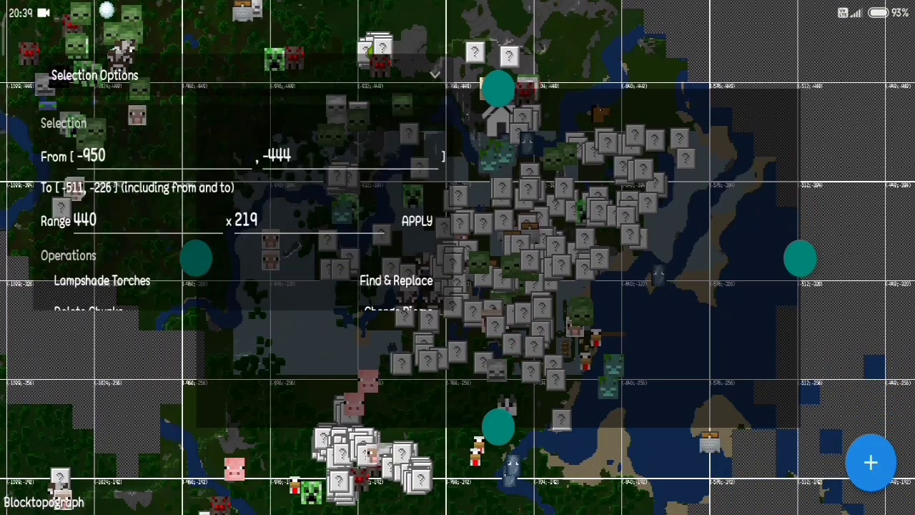
Run Find & Replace on the selection, swapping Dirt for Air.
{"action": "left_click", "coordinate": [396, 280]}
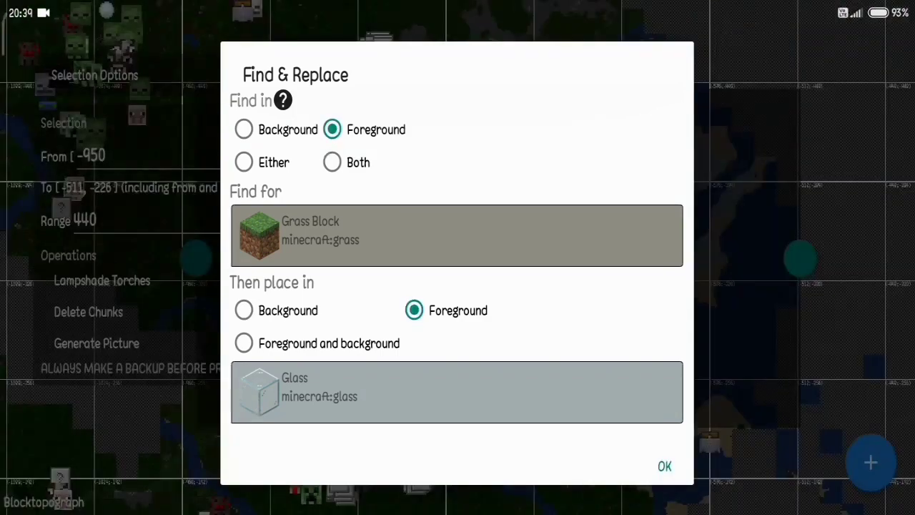
{"action": "left_click", "coordinate": [457, 235]}
{"action": "left_click", "coordinate": [456, 315]}
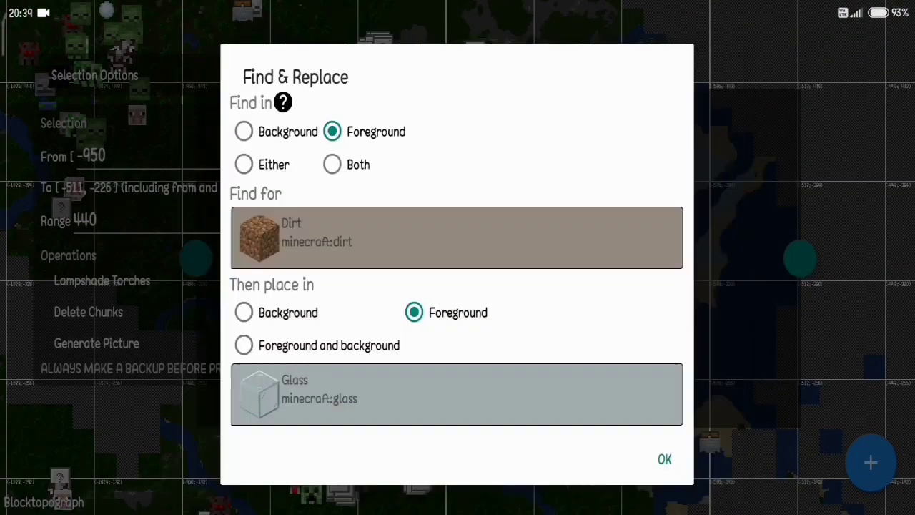
{"action": "left_click", "coordinate": [457, 392]}
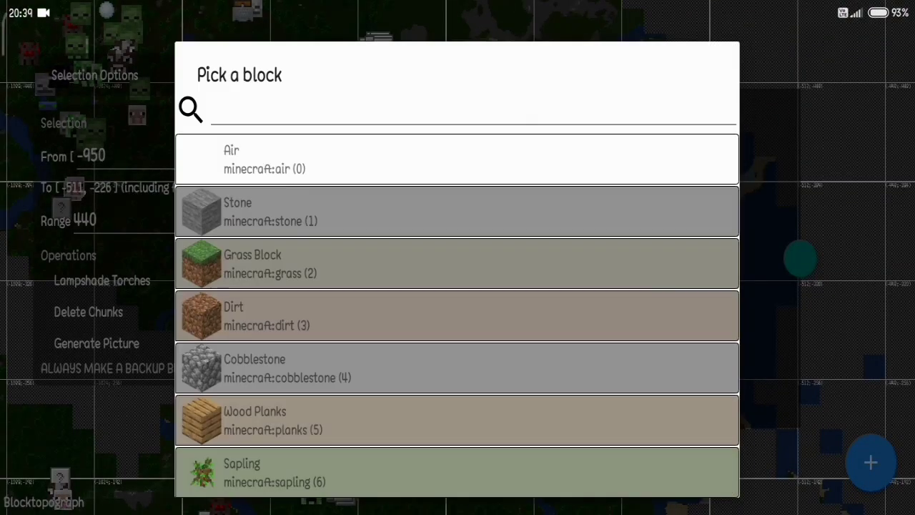
{"action": "left_click", "coordinate": [457, 159]}
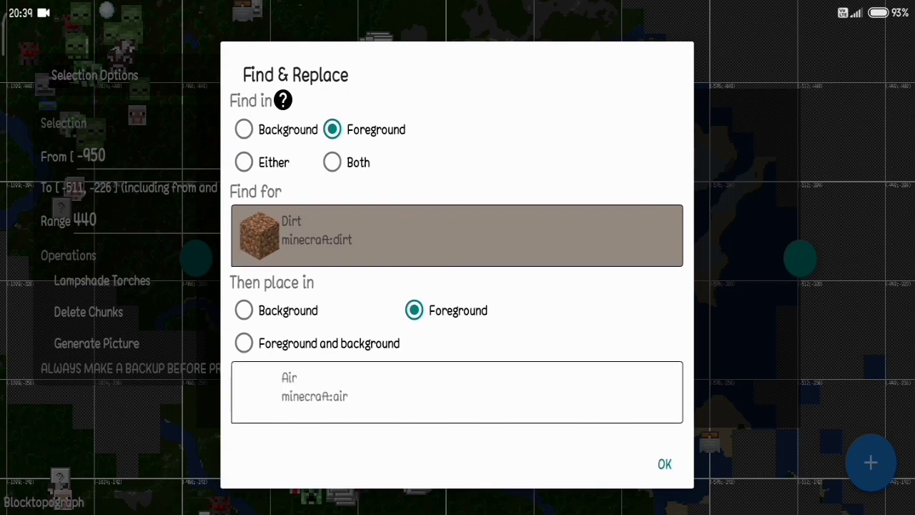
{"action": "left_click", "coordinate": [664, 463]}
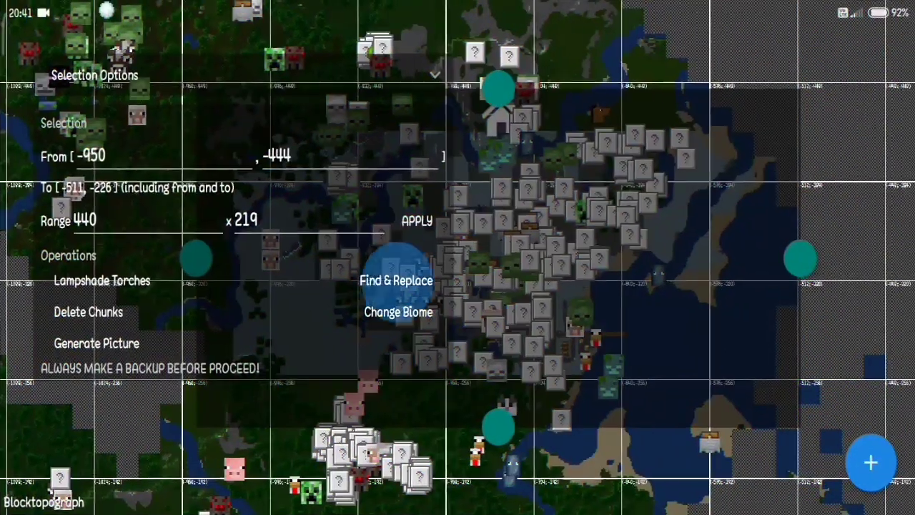
Set Find & Replace to swap foreground Stone for Air in the selected area.
{"action": "left_click", "coordinate": [396, 280]}
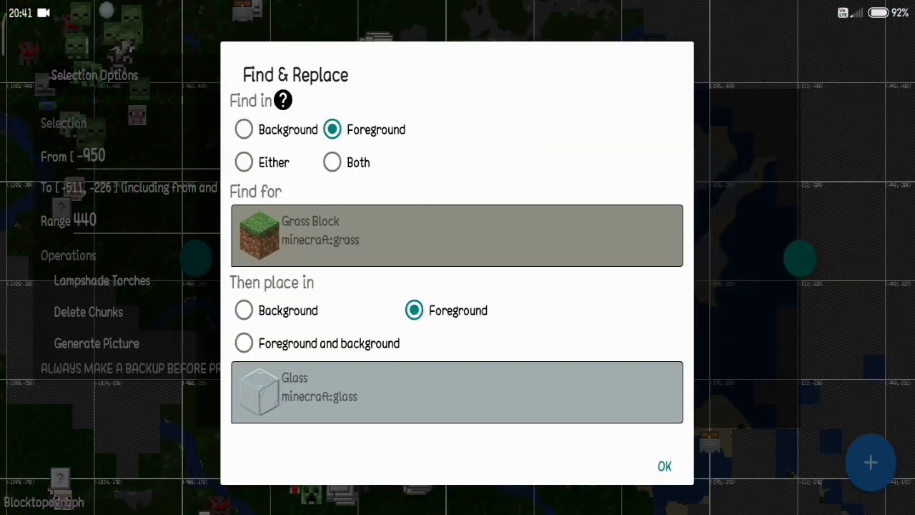
{"action": "left_click", "coordinate": [457, 235]}
{"action": "left_click", "coordinate": [456, 212]}
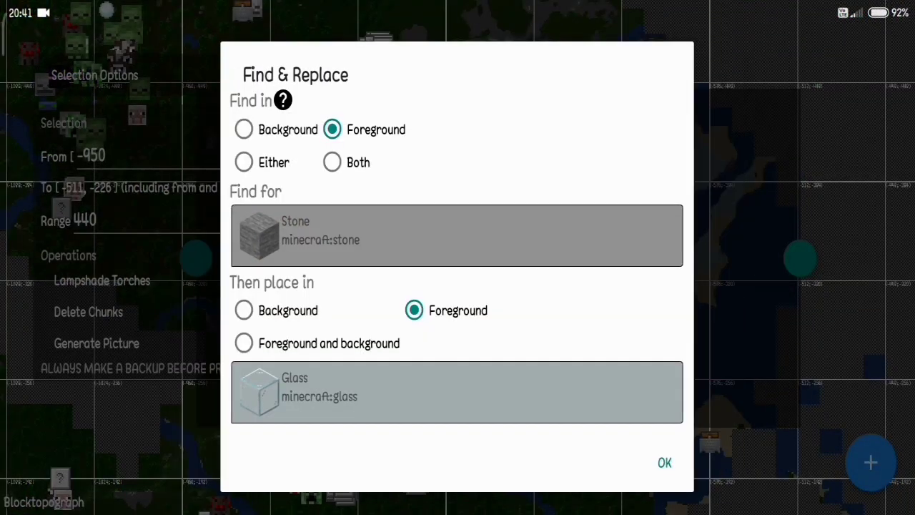
{"action": "left_click", "coordinate": [457, 392]}
{"action": "left_click", "coordinate": [456, 159]}
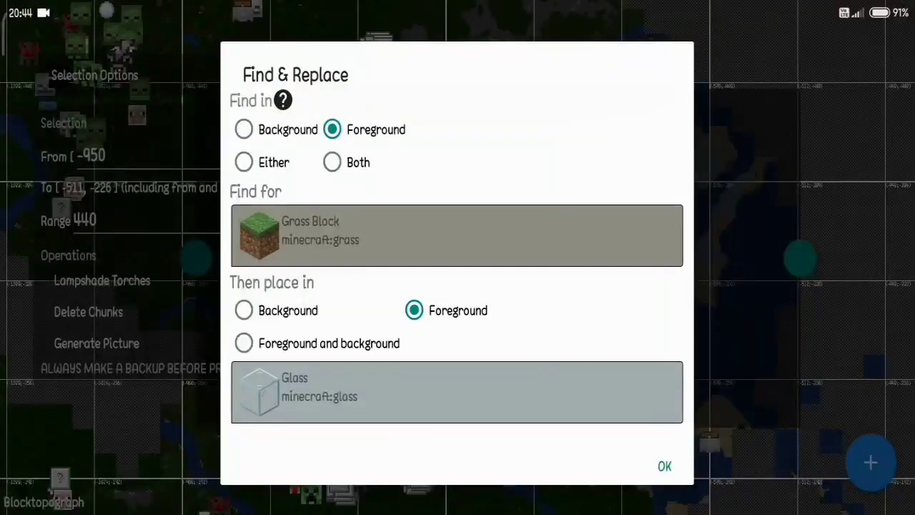
Search 'gra' to select Gravel, set Air as its replacement, and run the replacement.
{"action": "left_click", "coordinate": [457, 235]}
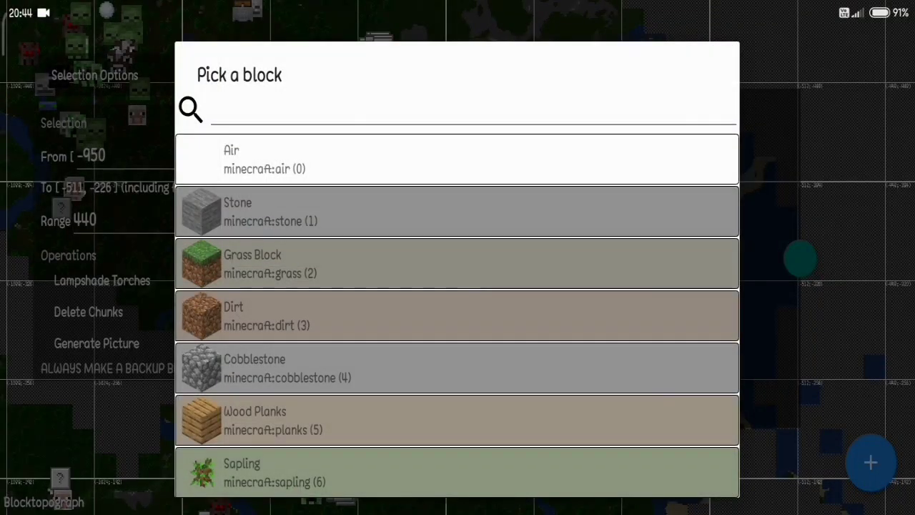
{"action": "scroll", "coordinate": [456, 314], "scroll_direction": "down", "scroll_amount": 2}
{"action": "left_click", "coordinate": [472, 110]}
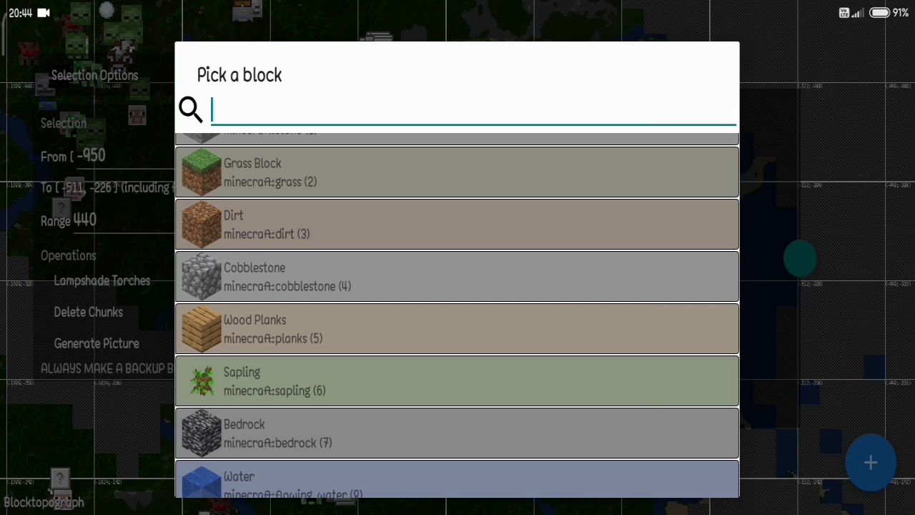
{"action": "type", "text": "gra"}
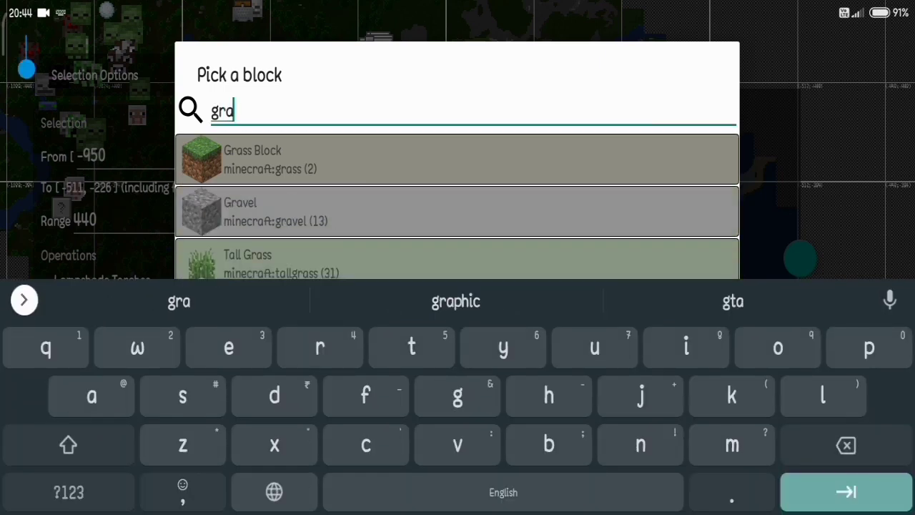
{"action": "left_click_drag", "start_coordinate": [914, 357], "coordinate": [904, 357]}
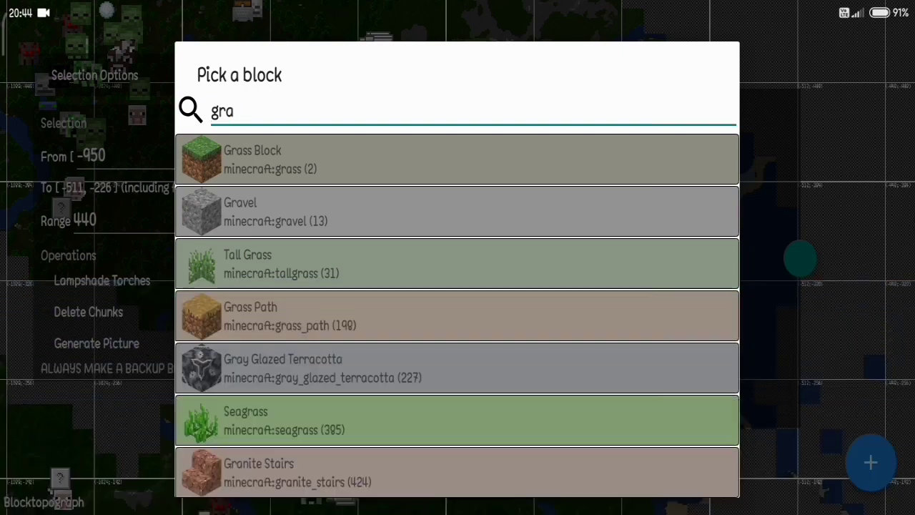
{"action": "left_click", "coordinate": [458, 198]}
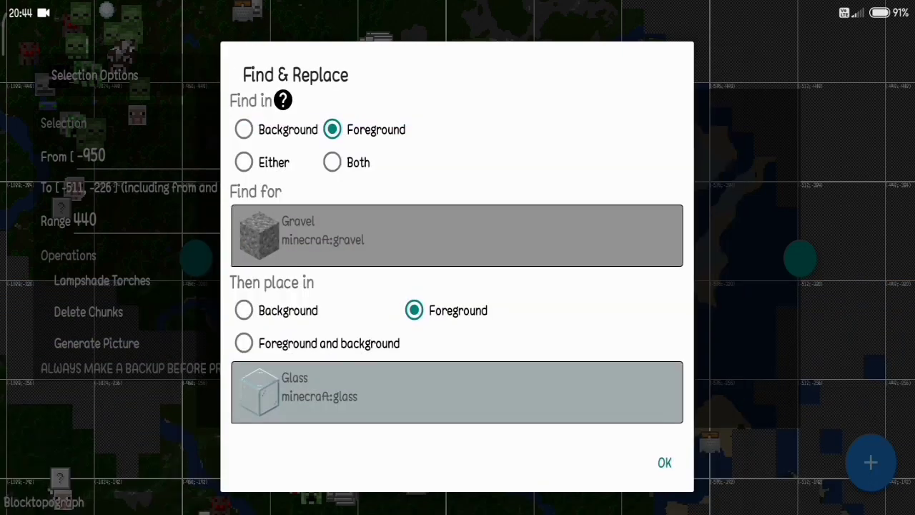
{"action": "left_click", "coordinate": [457, 391]}
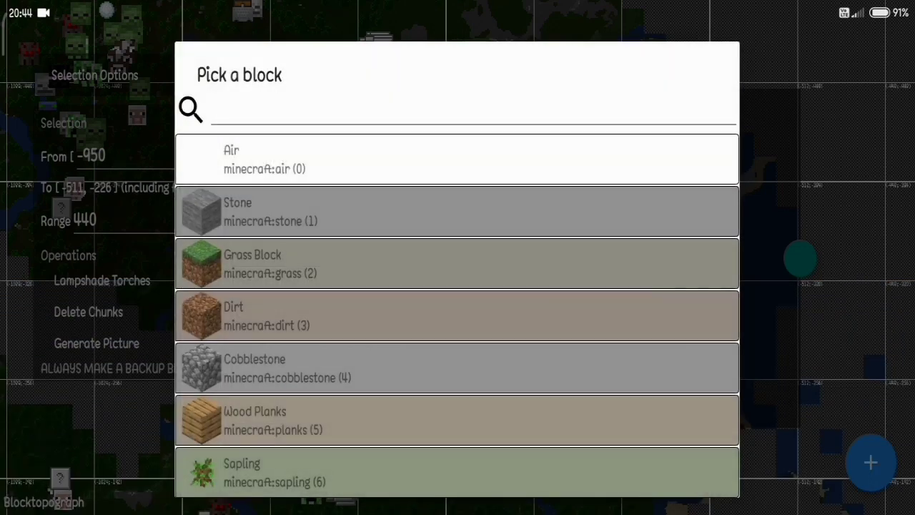
{"action": "left_click", "coordinate": [457, 159]}
{"action": "left_click", "coordinate": [665, 464]}
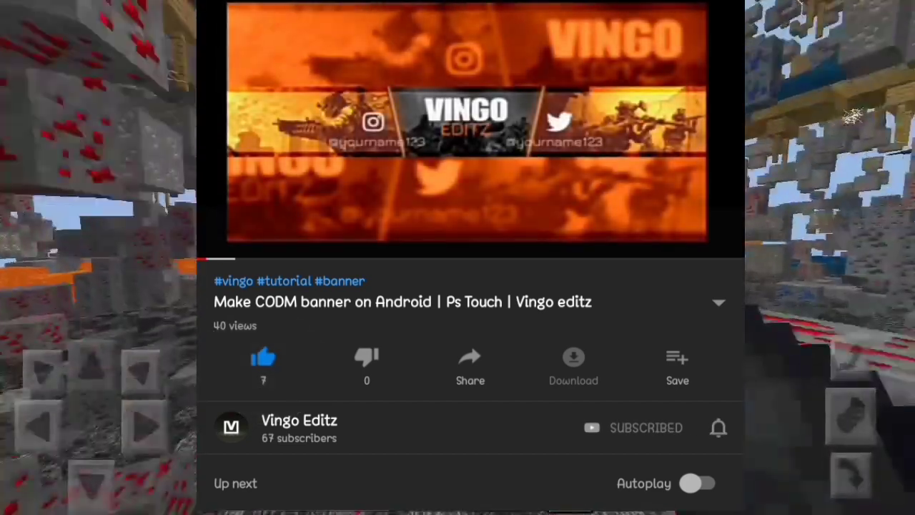
{"action": "mouse_move", "coordinate": [500, 286]}
{"action": "left_mouse_down"}
{"action": "mouse_move", "coordinate": [586, 243]}
{"action": "mouse_move", "coordinate": [608, 429]}
{"action": "mouse_move", "coordinate": [640, 486]}
{"action": "mouse_move", "coordinate": [722, 436]}
{"action": "mouse_move", "coordinate": [697, 397]}
{"action": "left_mouse_up"}
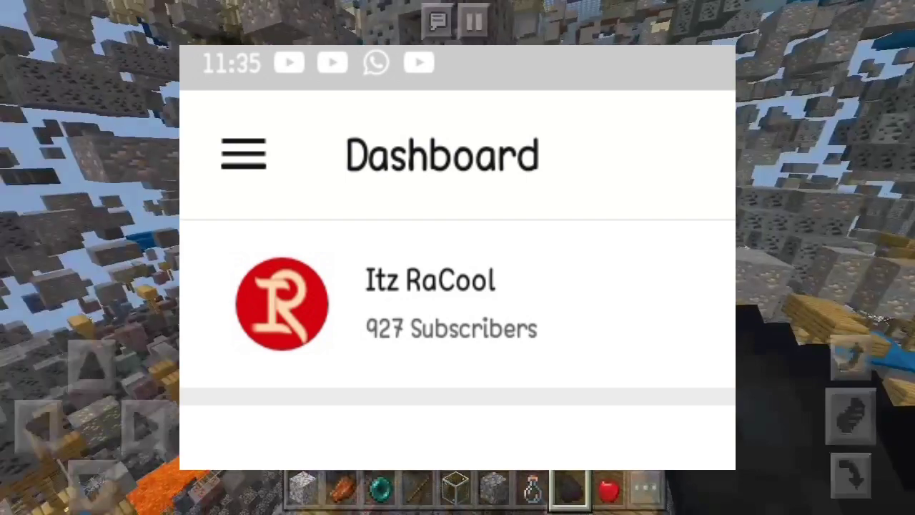